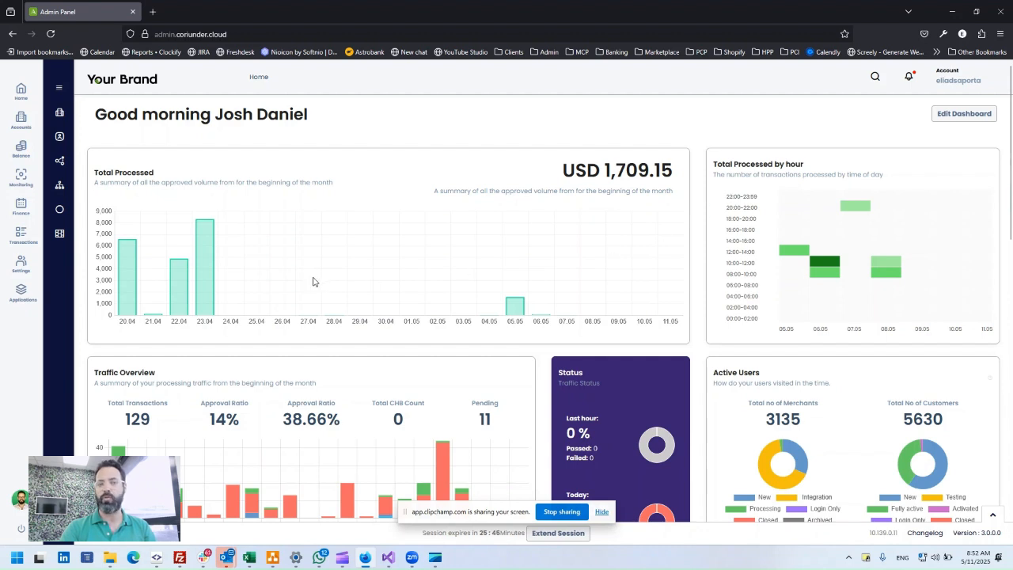
- Open Applications > Registration Forms to list the nine existing merchant and customer forms
left_click(22, 293)
left_click(102, 356)
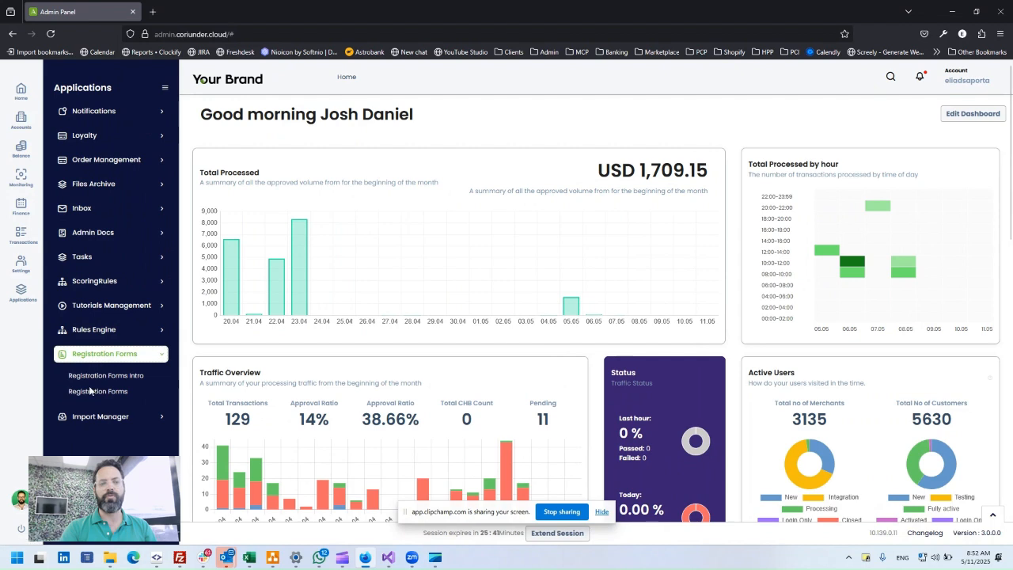
left_click(85, 393)
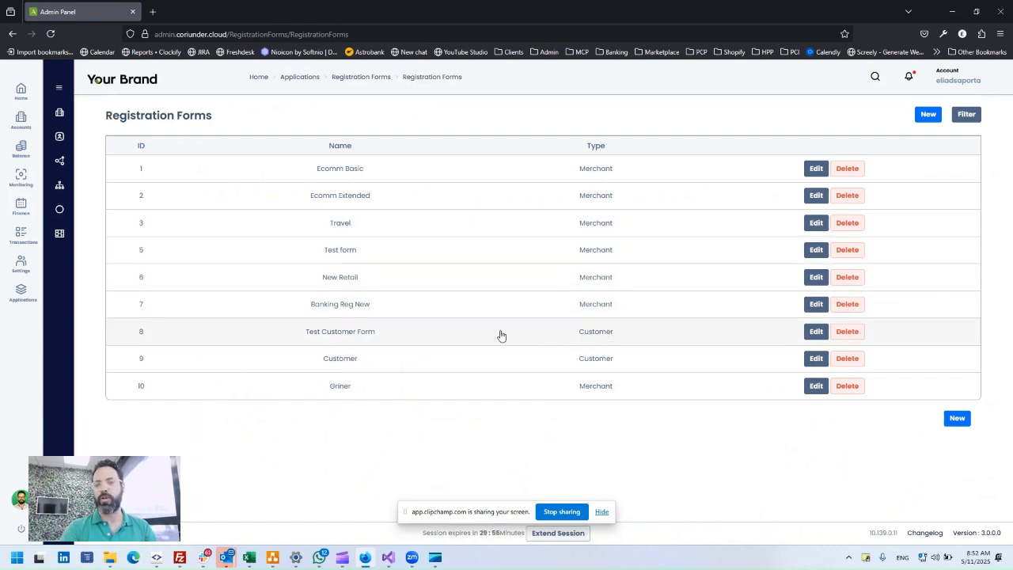
- Open the Banking Reg New form and review its Fields Settings visibility and mandatory options
left_click(412, 307)
scroll(473, 307, "down", 1)
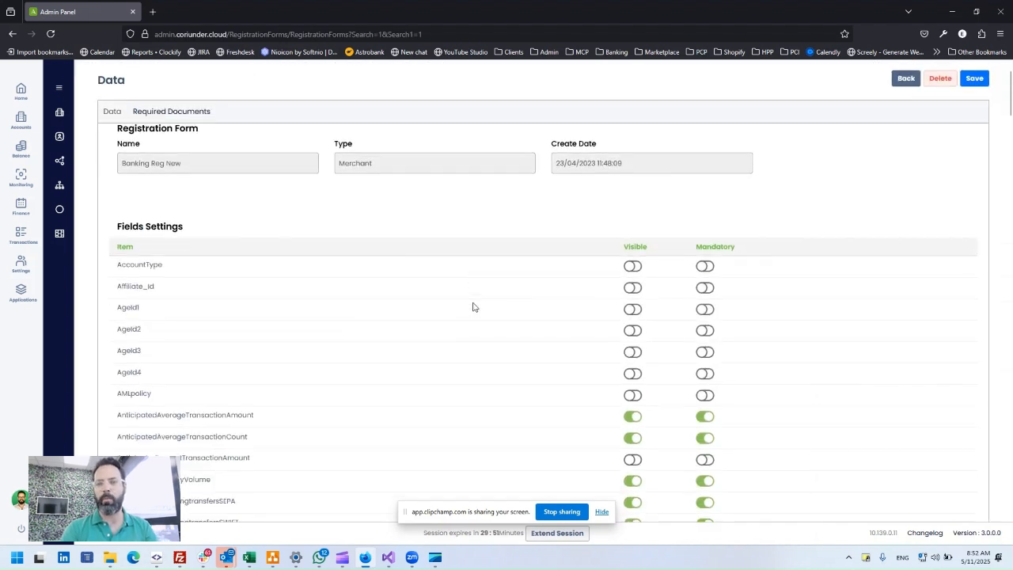
scroll(474, 307, "down", 2)
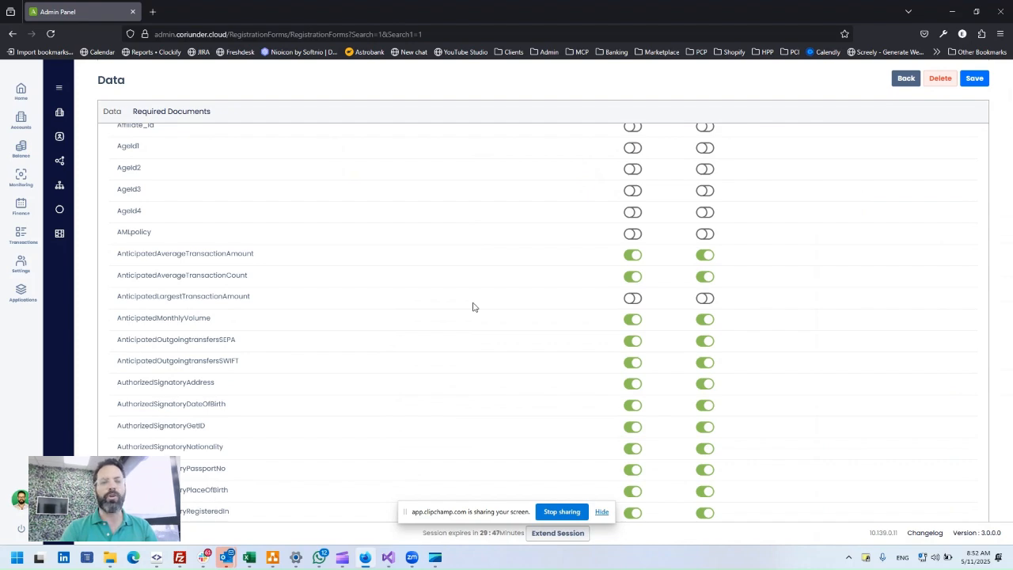
scroll(473, 307, "down", 10)
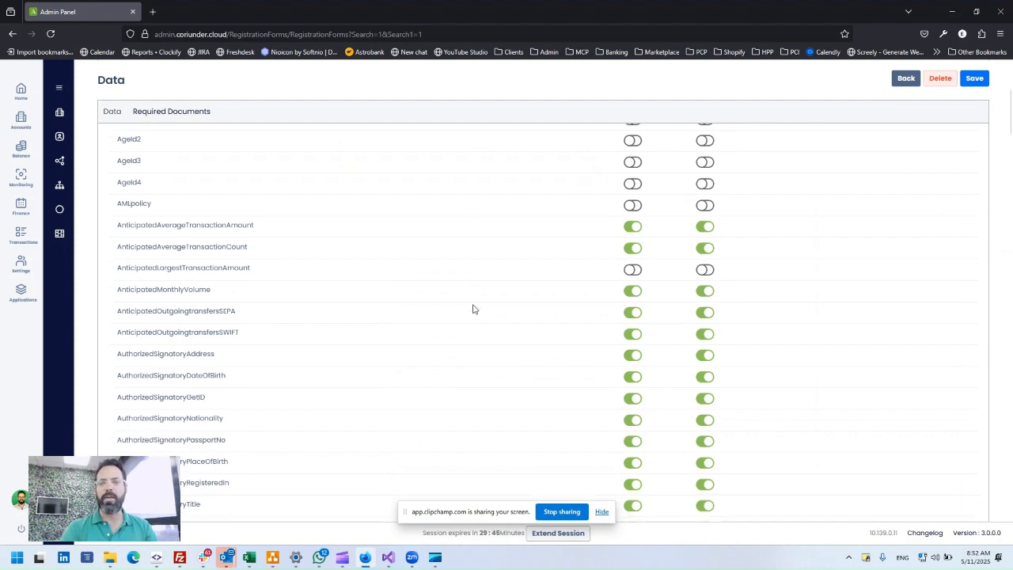
scroll(494, 308, "down", 3)
scroll(494, 308, "up", 15)
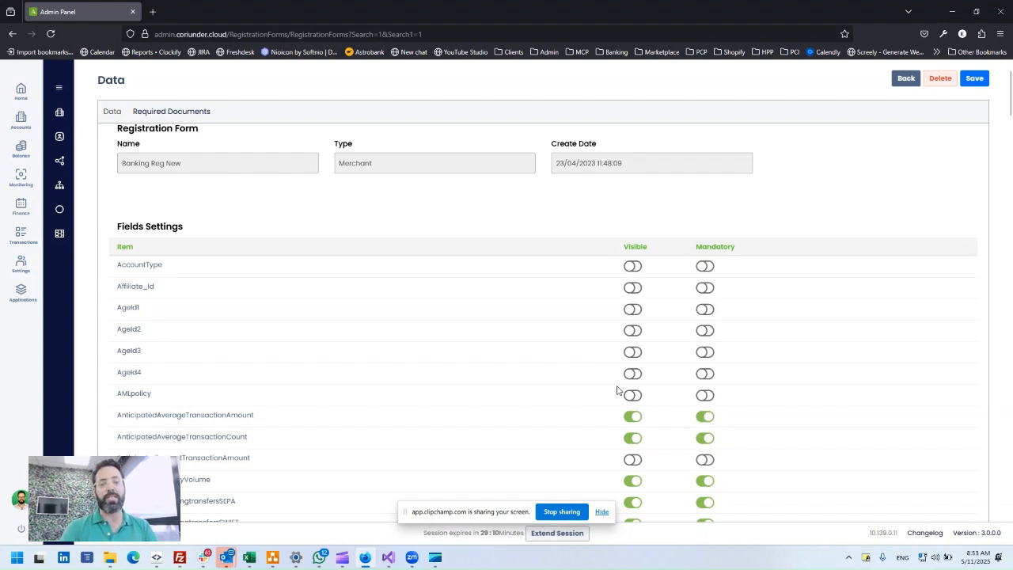
- Review Banking Reg New's Required Documents list, then go back to the Registration Forms list
left_click(169, 113)
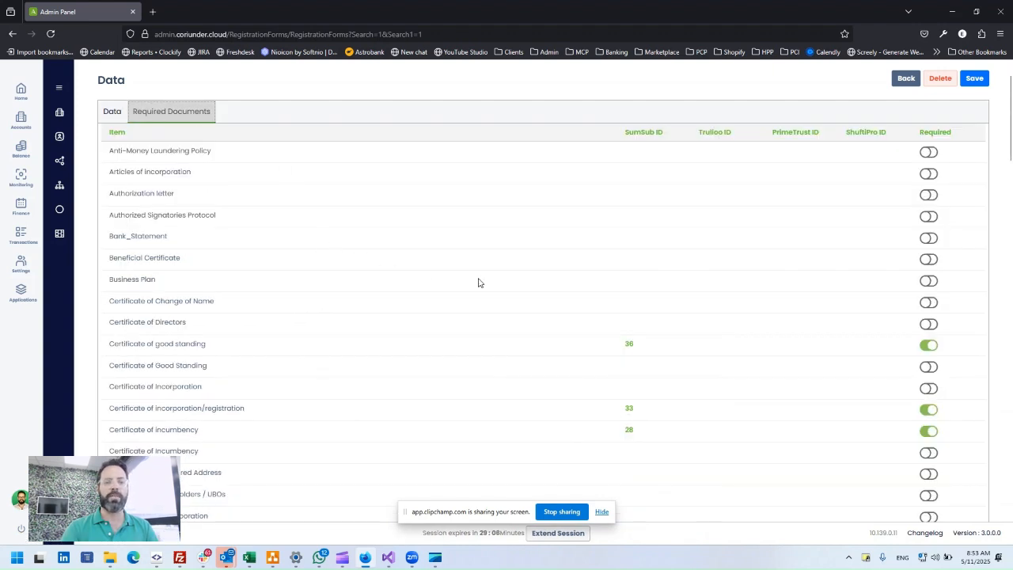
scroll(539, 295, "down", 3)
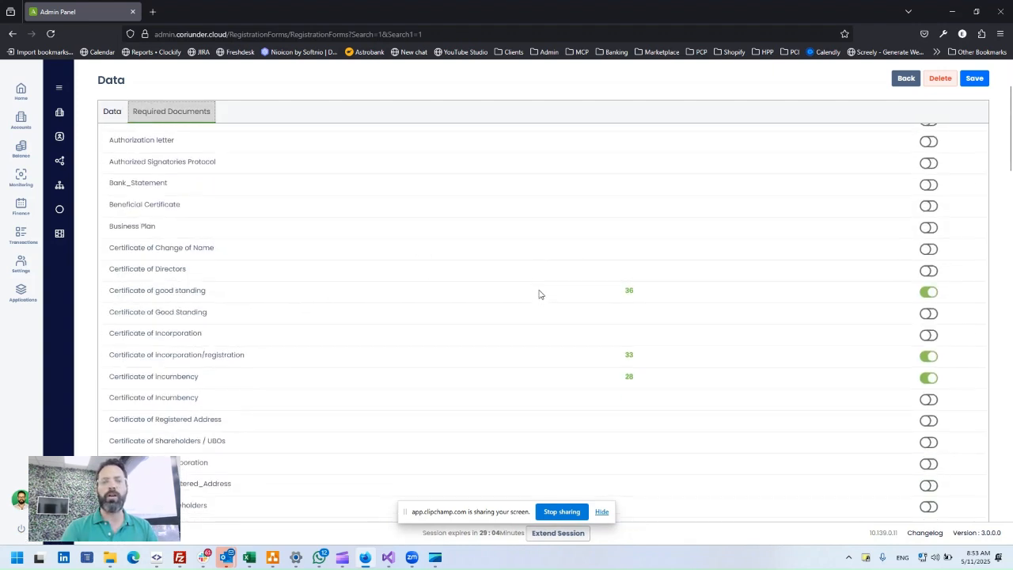
scroll(542, 309, "down", 2)
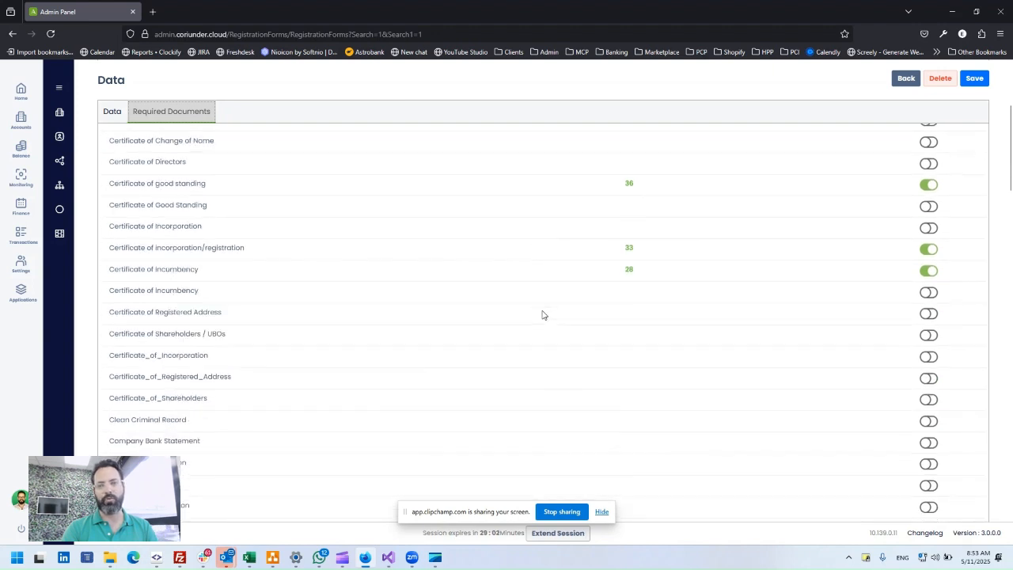
scroll(543, 314, "up", 6)
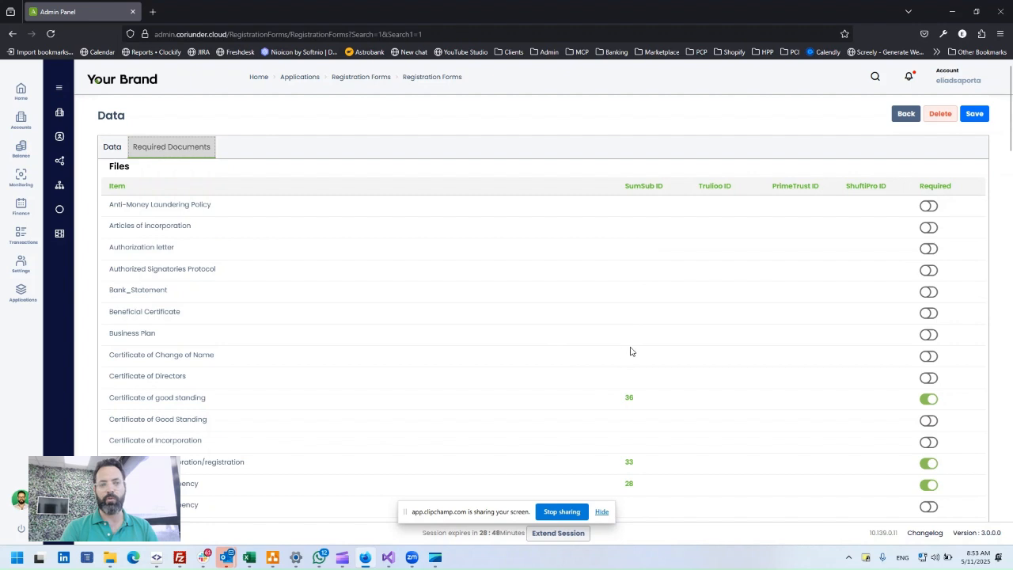
left_click(900, 115)
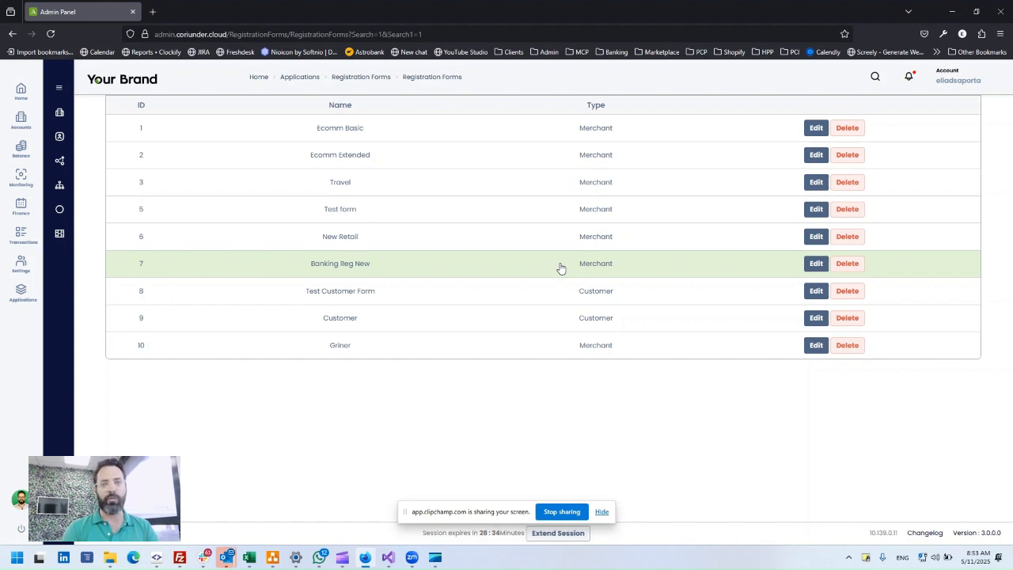
- Open Default Company under Brand Management > Parent Companies and check its Merchant Registration Form setting
left_click(21, 268)
left_click(109, 195)
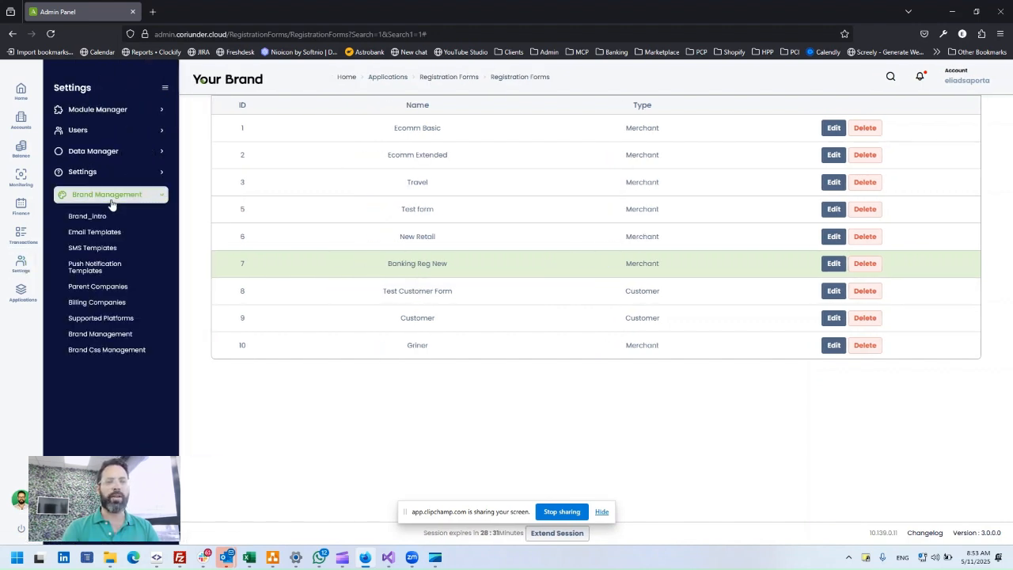
left_click(101, 287)
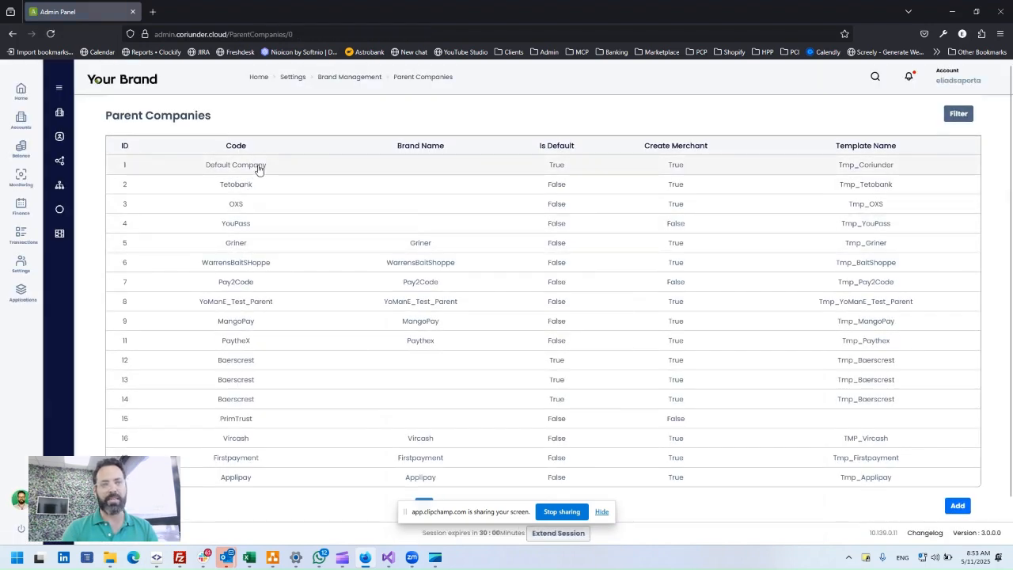
left_click(259, 168)
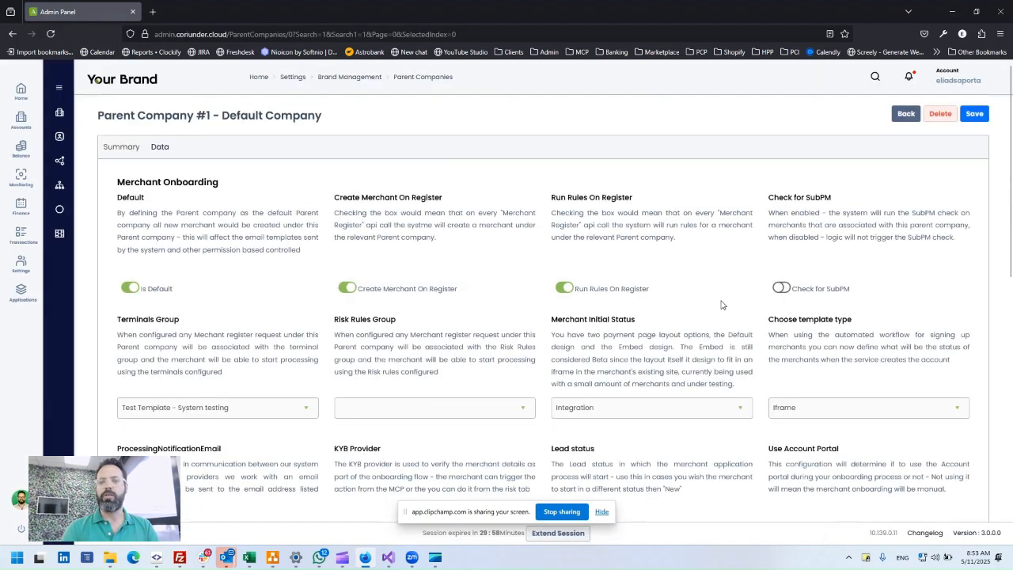
scroll(718, 324, "down", 2)
scroll(716, 348, "down", 2)
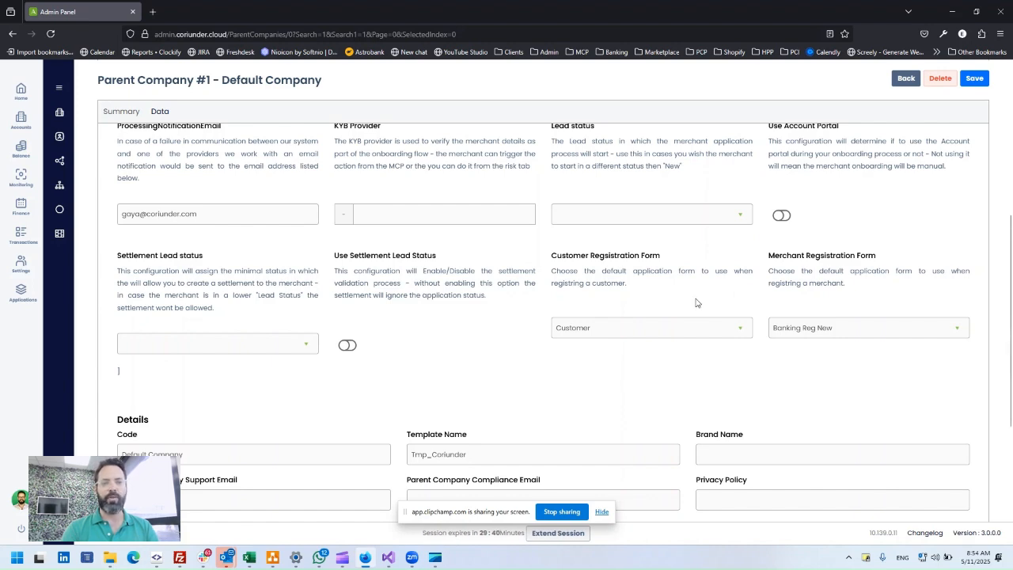
scroll(694, 301, "up", 3)
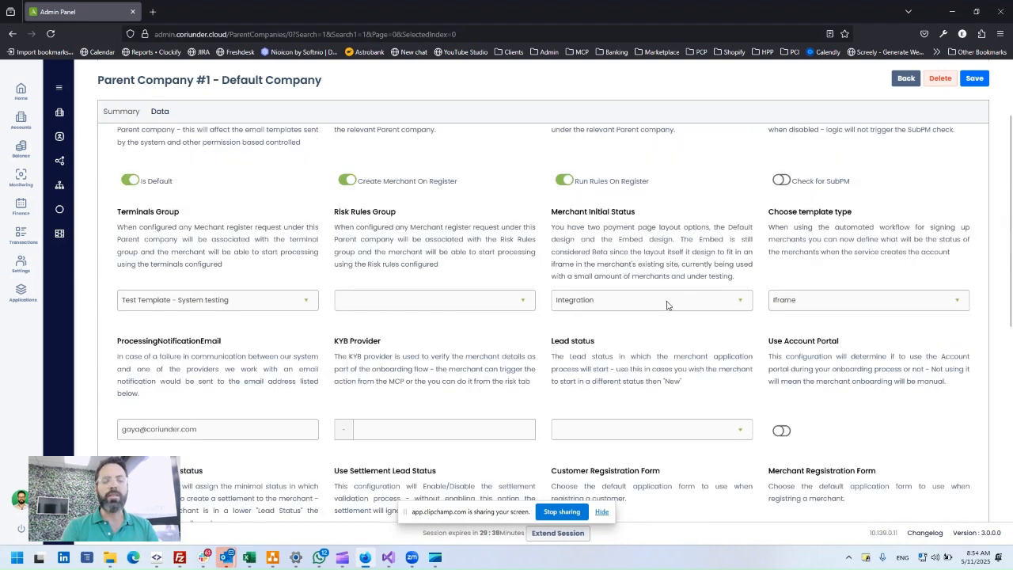
left_click(153, 12)
- Go to banking.coriunder.cloud and open the Corporate Accounts Register Now sign-up form
type("banking.coriunder.cloud/")
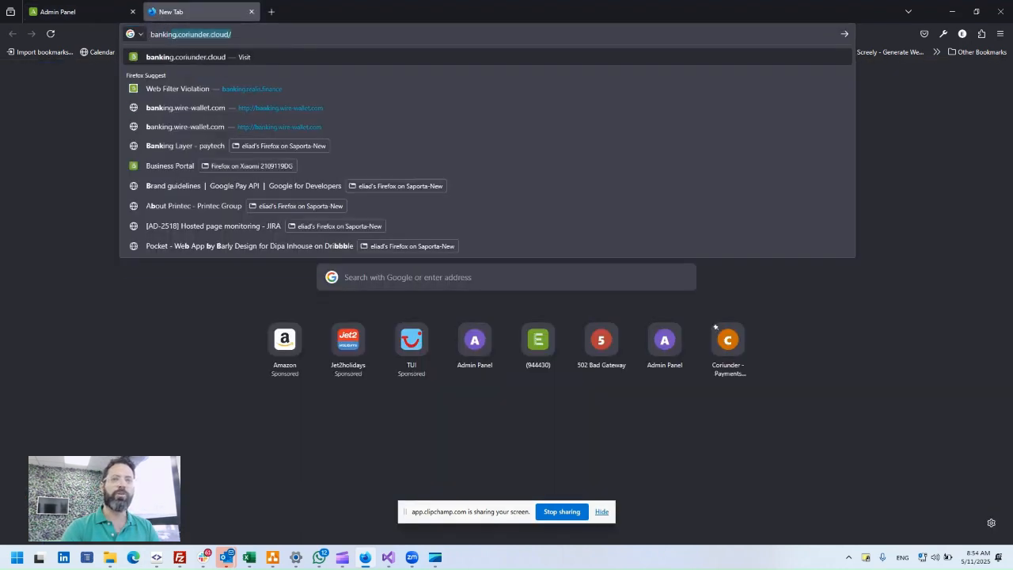
key("Return")
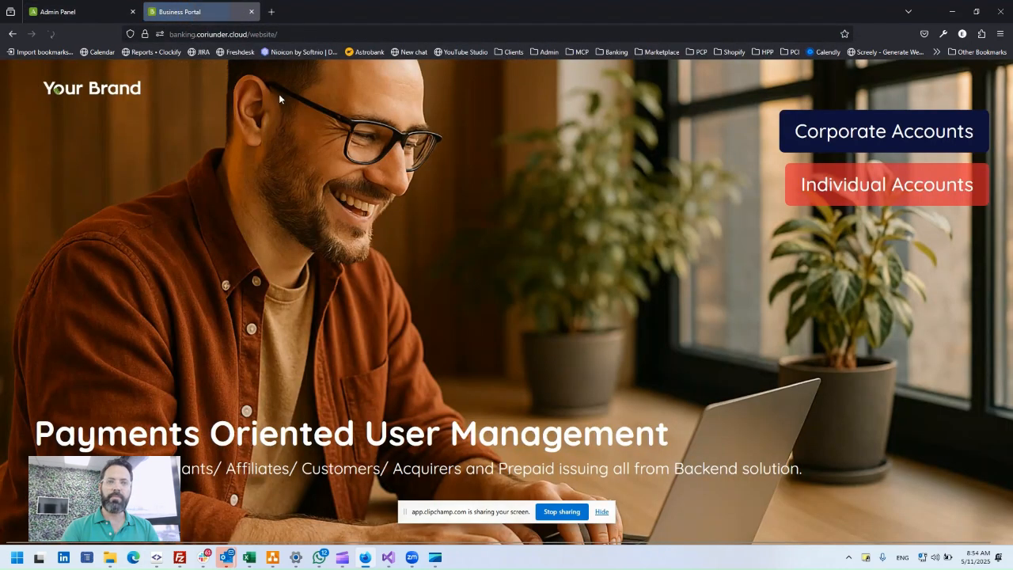
left_click(809, 135)
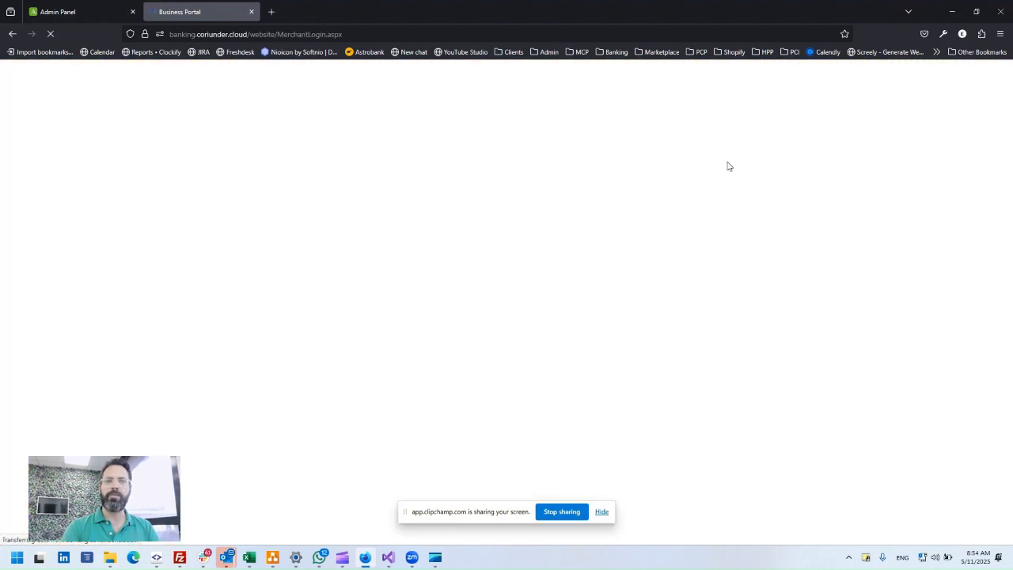
left_click(338, 441)
left_click(163, 184)
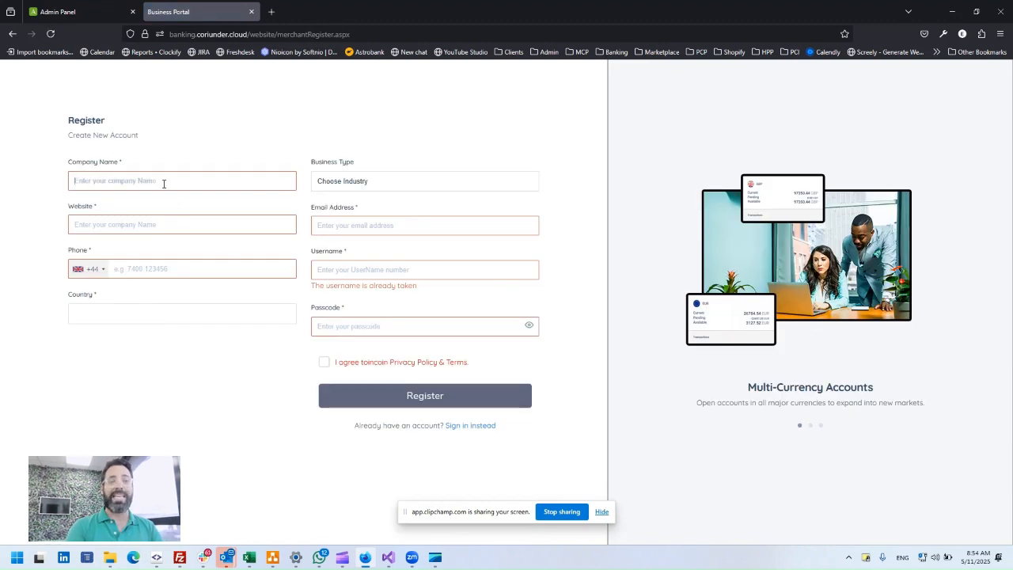
- Enter the company name Demo2 inc, its demo2 website URL and a phone number
type("Demo2 inc")
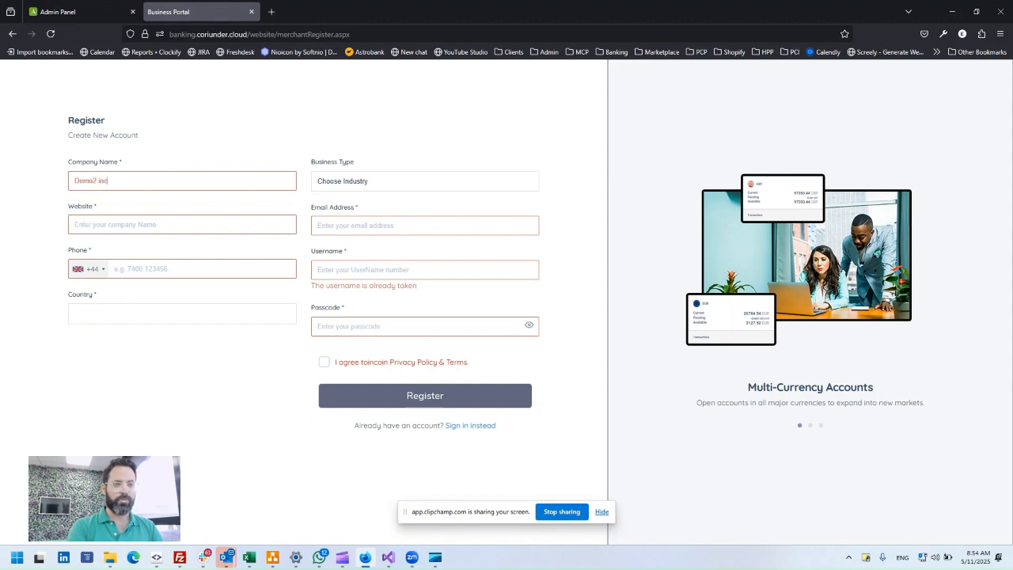
key("Tab")
type("https://")
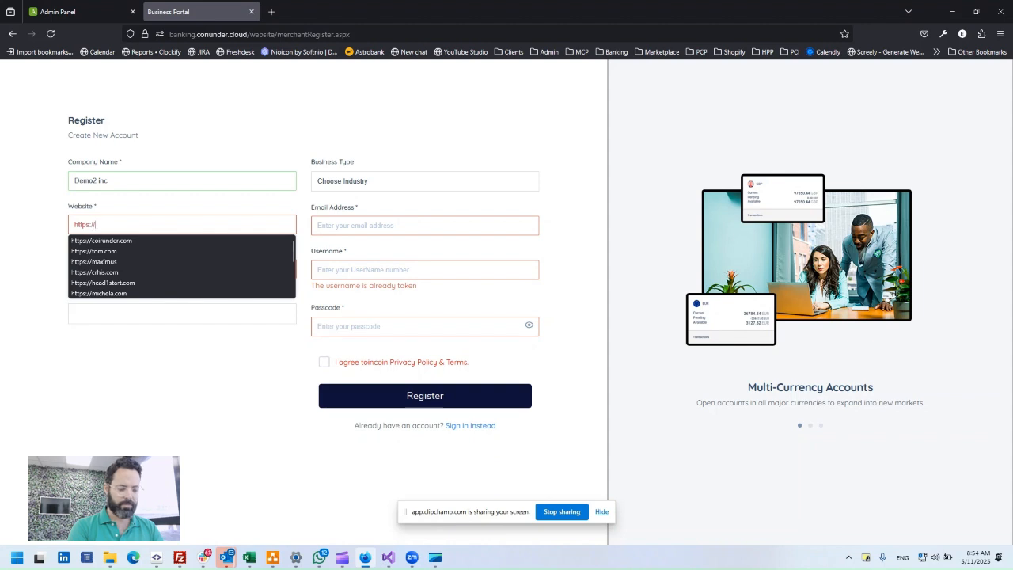
type("demo2.cp")
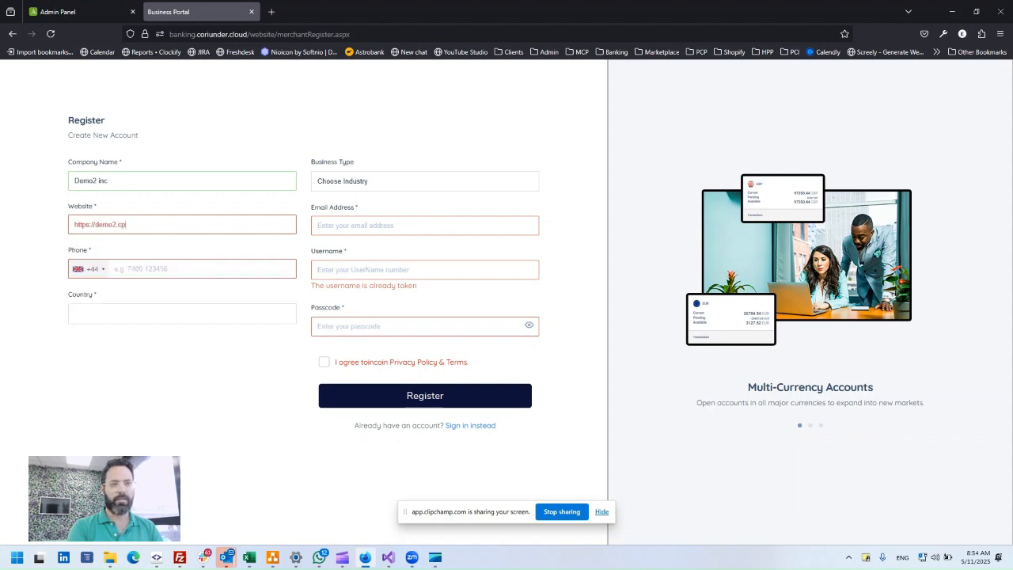
type("o,mm")
key("Tab")
key("Tab")
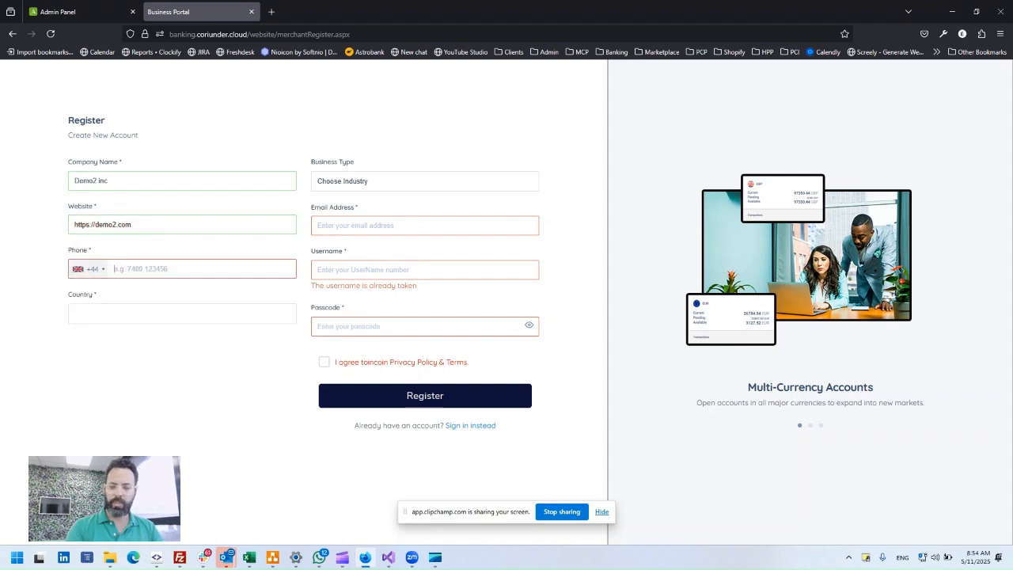
type("1")
key("BackSpace")
type("20")
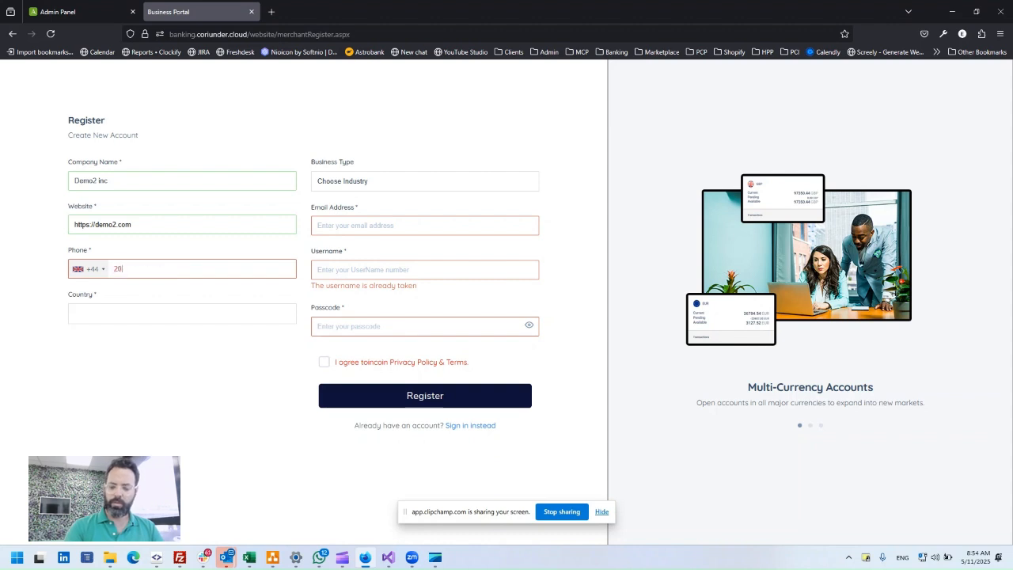
type("8000569")
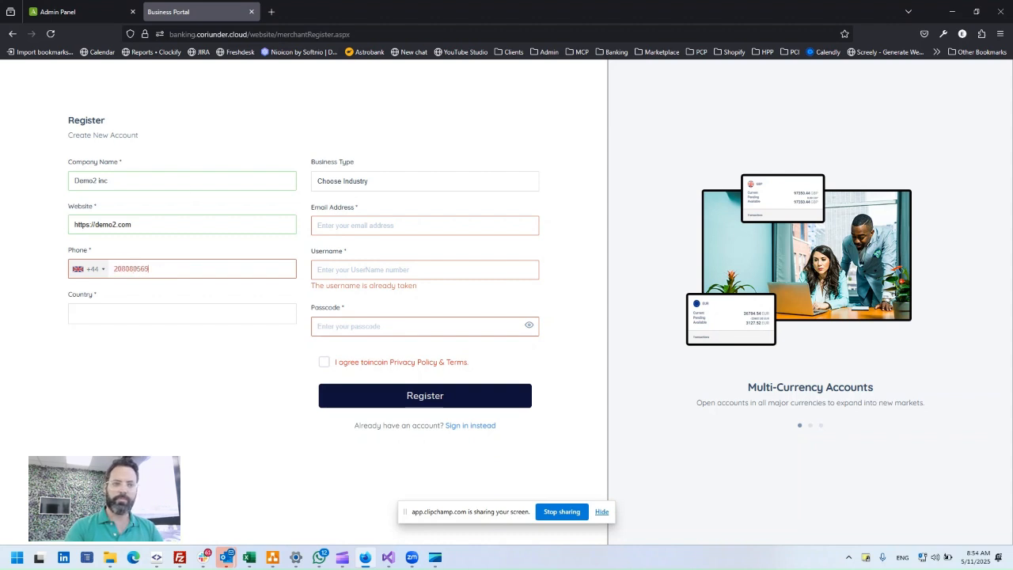
- Select United Kingdom as the country and Ecomm as the business type
left_click(150, 312)
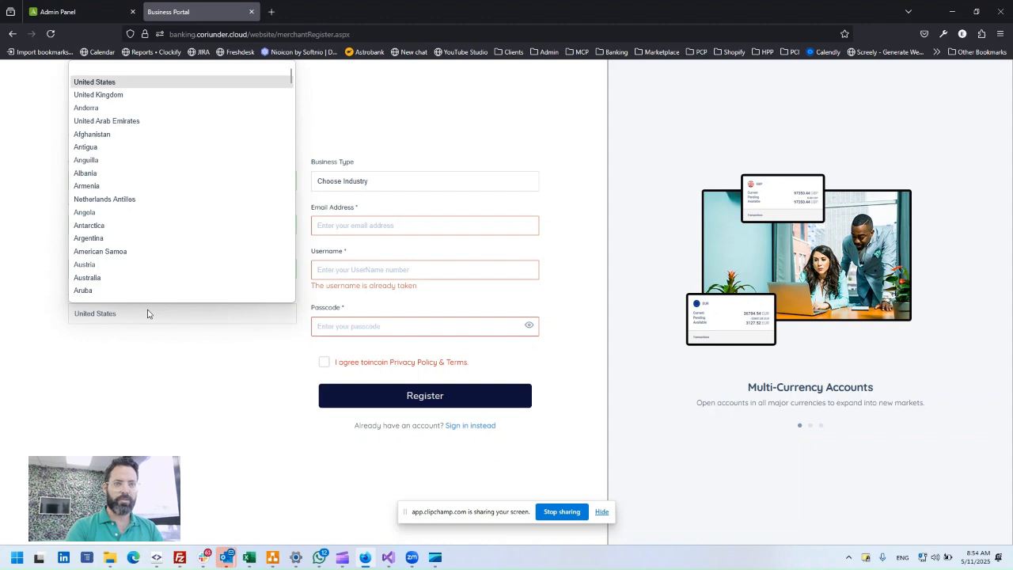
left_click(98, 97)
left_click(353, 182)
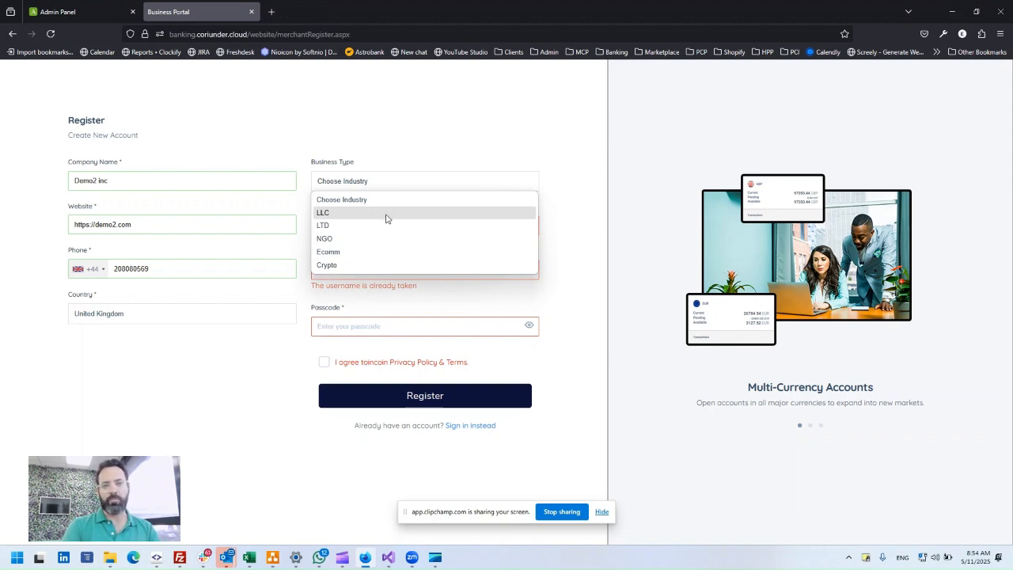
left_click(340, 253)
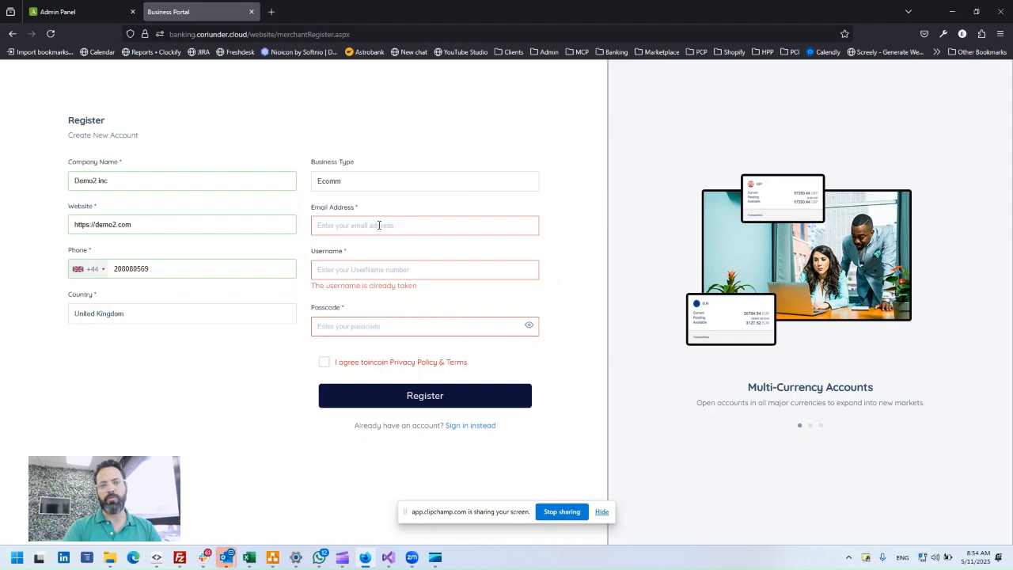
- Fill in the company e-mail, username and passcode, and accept the privacy policy and terms
left_click(361, 227)
type("demo")
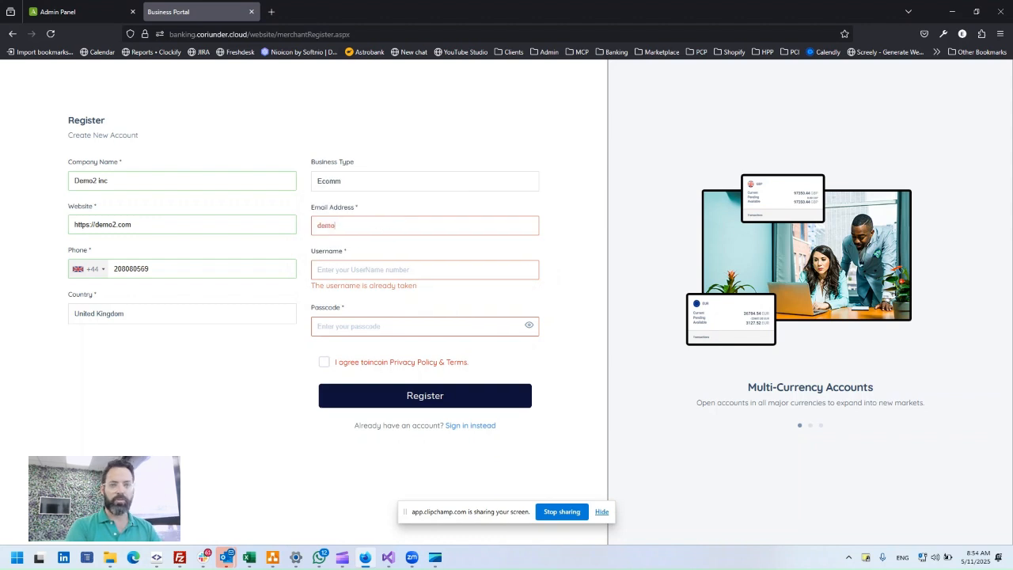
type("2#")
key("BackSpace")
type("@demo.com")
key("Tab")
type("demo")
key("Tab")
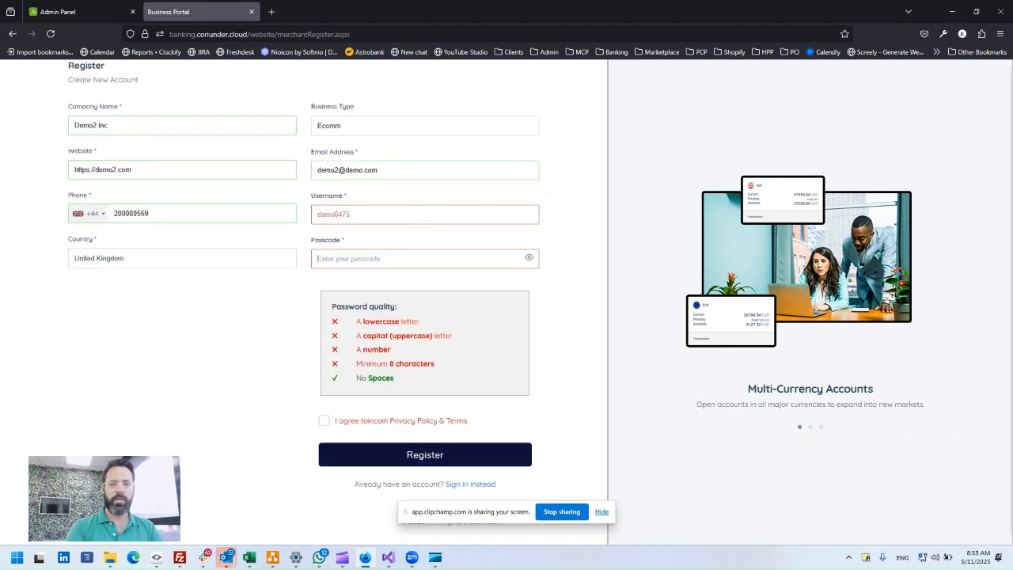
type("Demo6475")
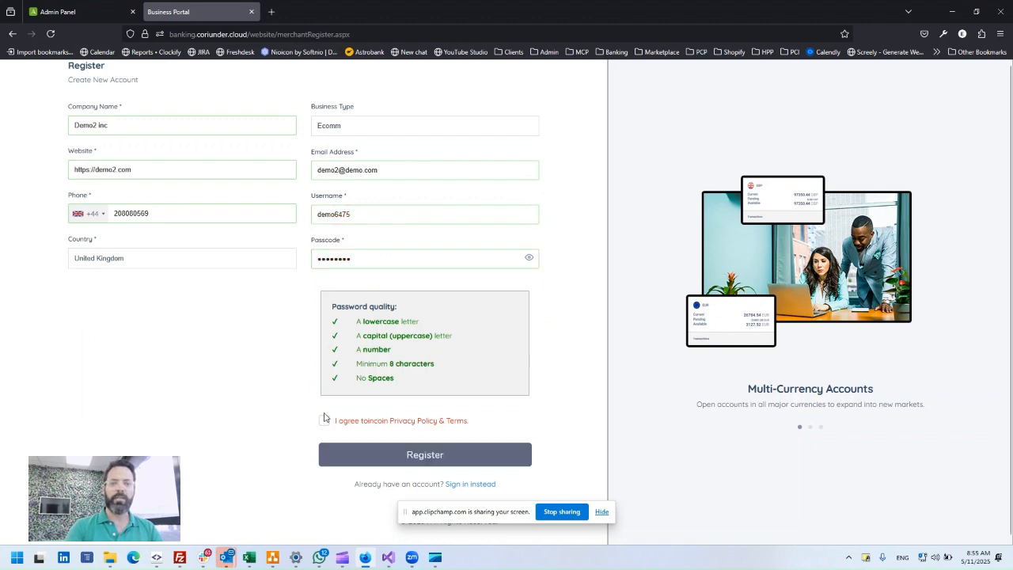
left_click(325, 420)
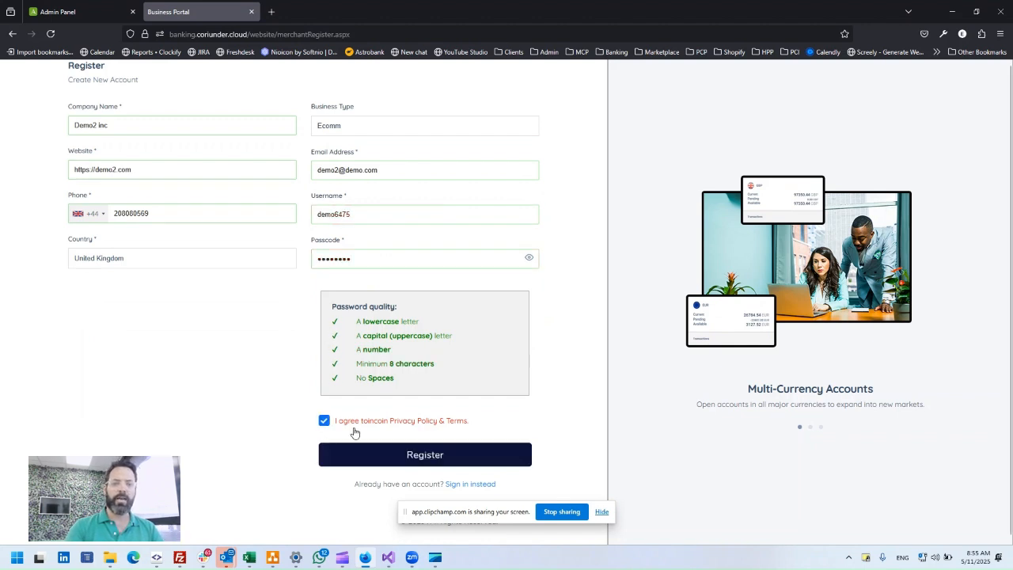
- Register the account, finalize the authenticator QR setup and verify it with the six-digit code
left_click(430, 458)
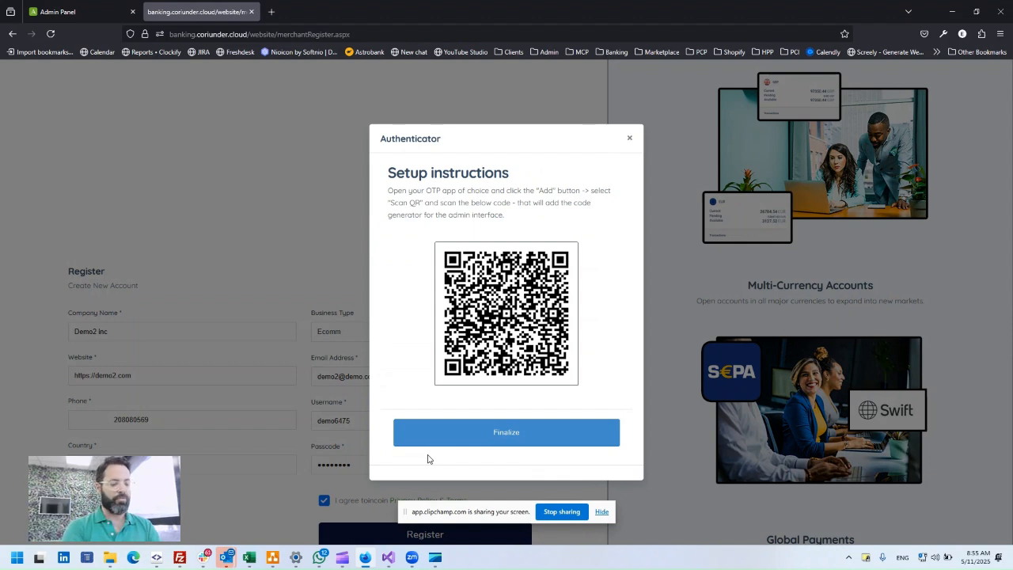
left_click(516, 435)
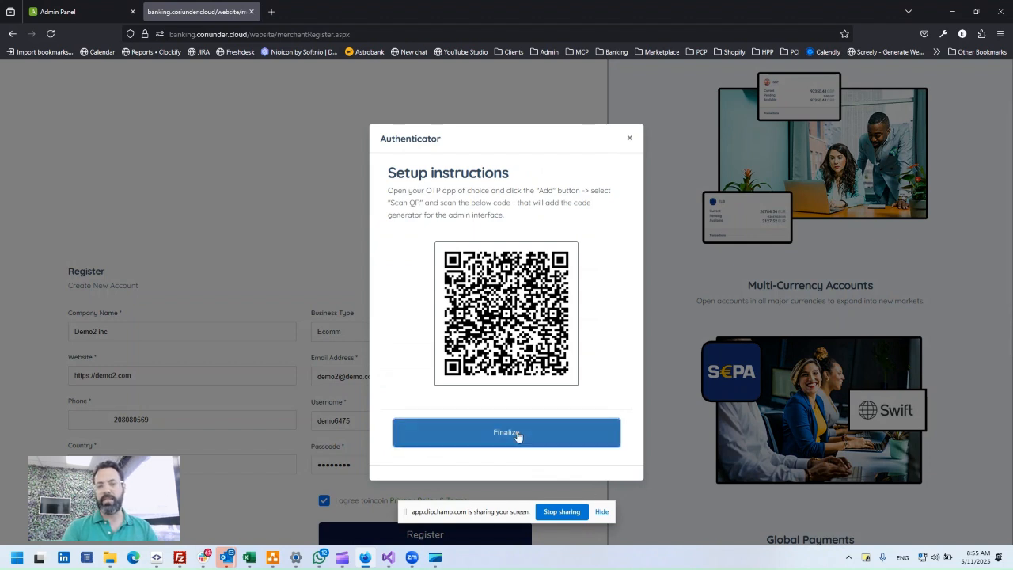
left_click(506, 307)
type("9")
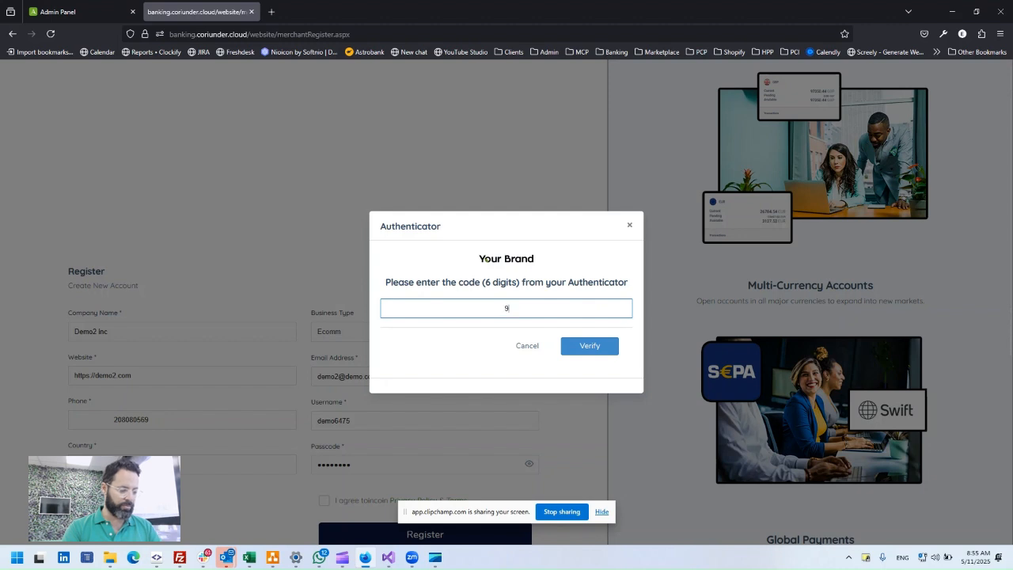
type("822010")
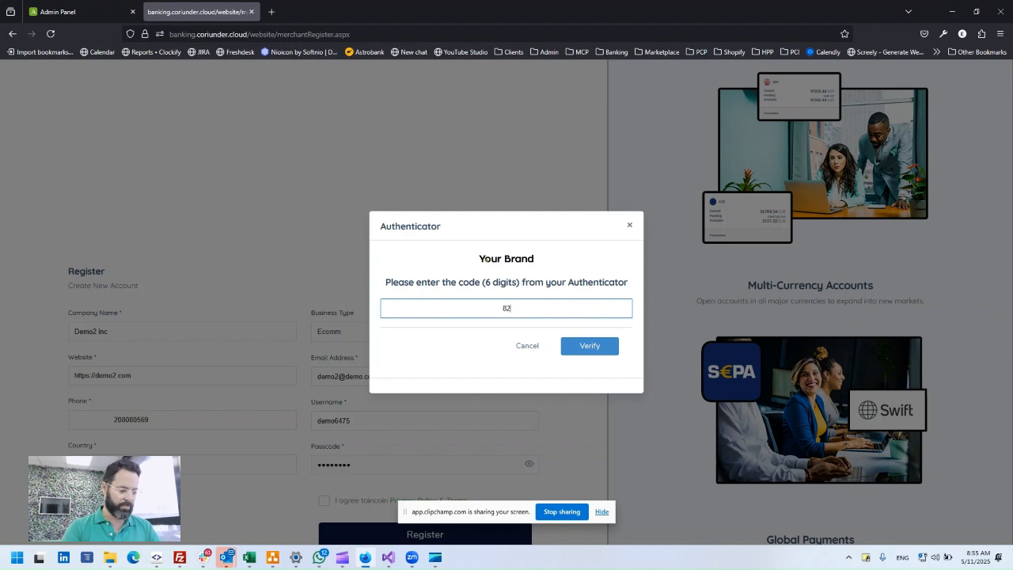
left_click(618, 352)
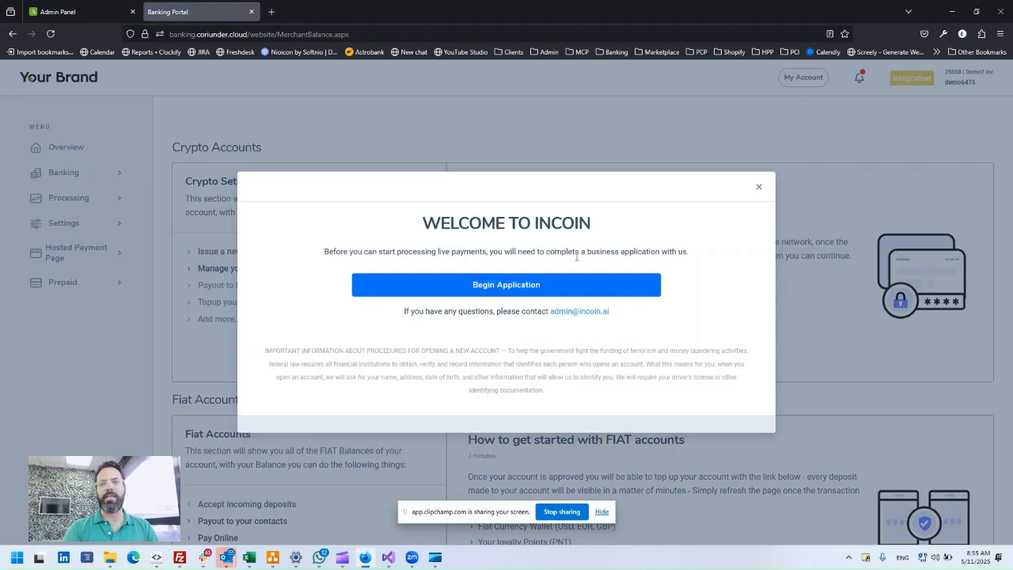
- Begin the Demo2 inc business application and scroll down through its Required Documents
left_click(536, 284)
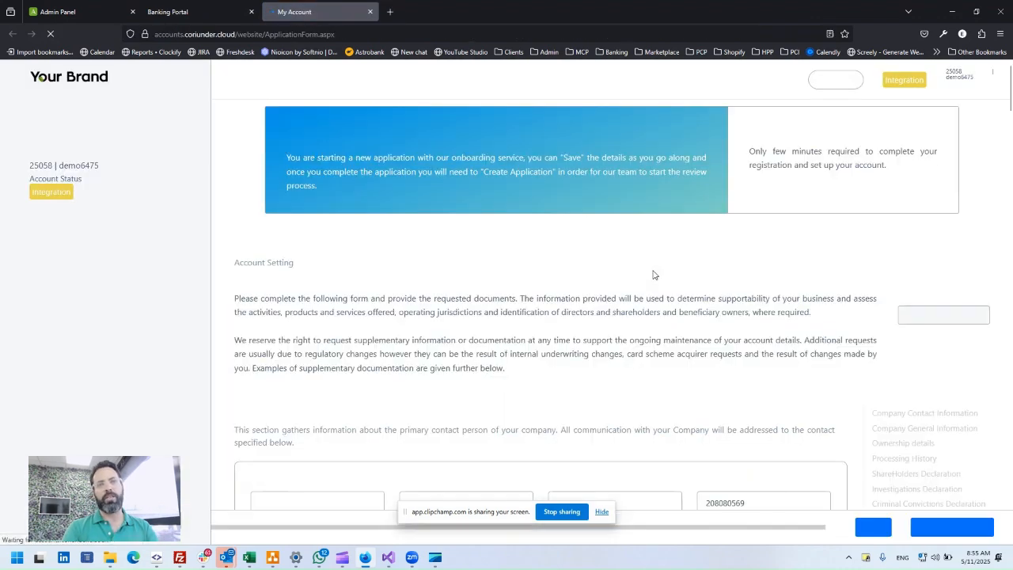
scroll(651, 269, "down", 2)
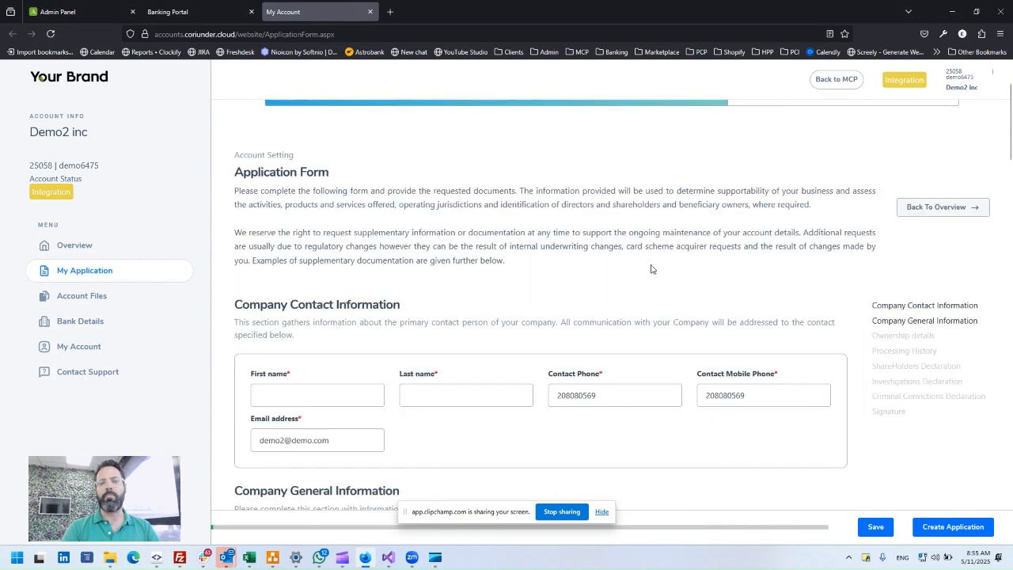
scroll(663, 256, "down", 2)
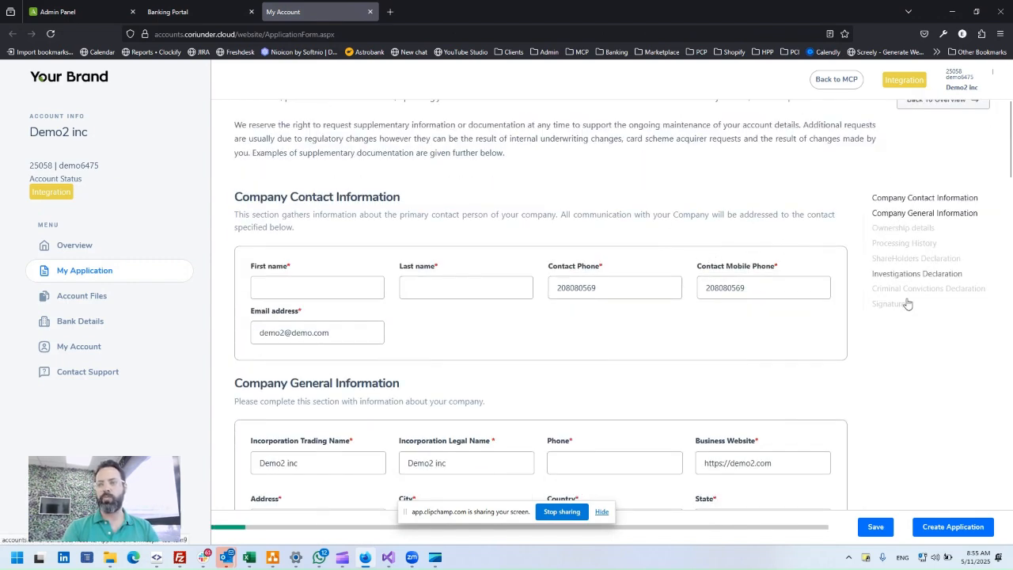
scroll(739, 308, "down", 5)
scroll(594, 292, "down", 7)
- Scroll down to the Signature section and draw a signature in the Sign here pad
scroll(600, 288, "down", 1)
scroll(600, 288, "down", 5)
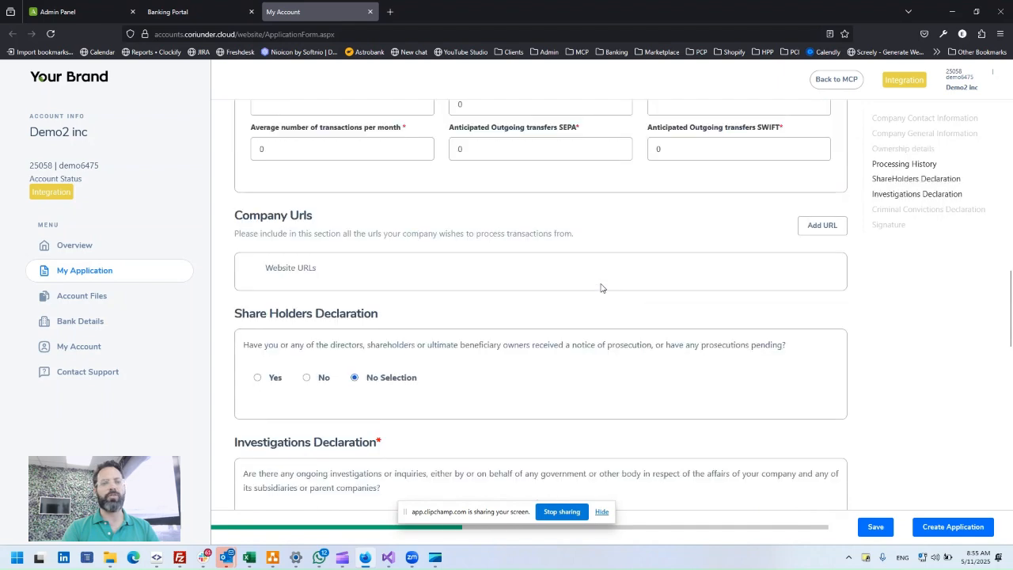
scroll(601, 288, "down", 7)
scroll(603, 290, "down", 6)
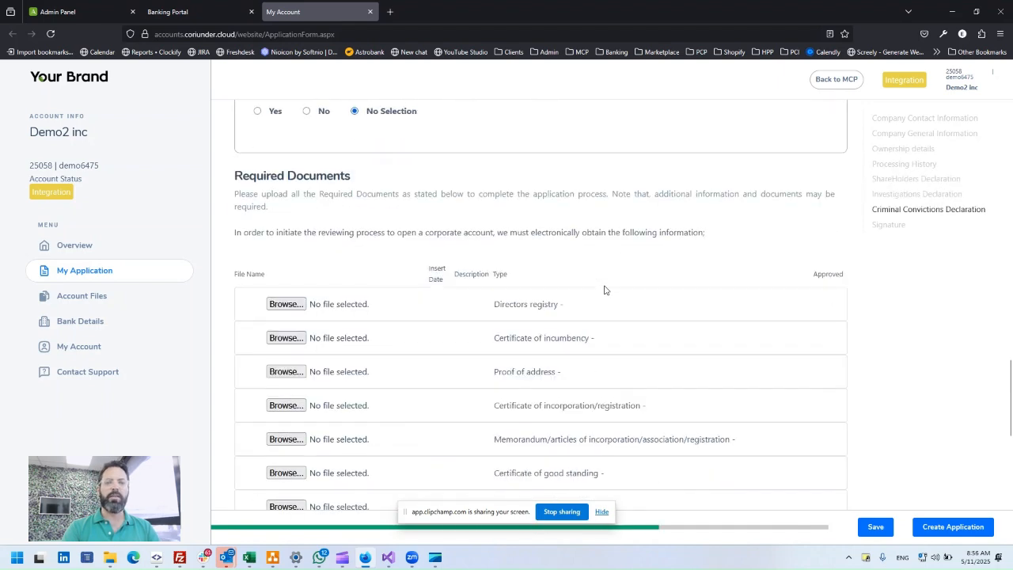
scroll(536, 270, "down", 9)
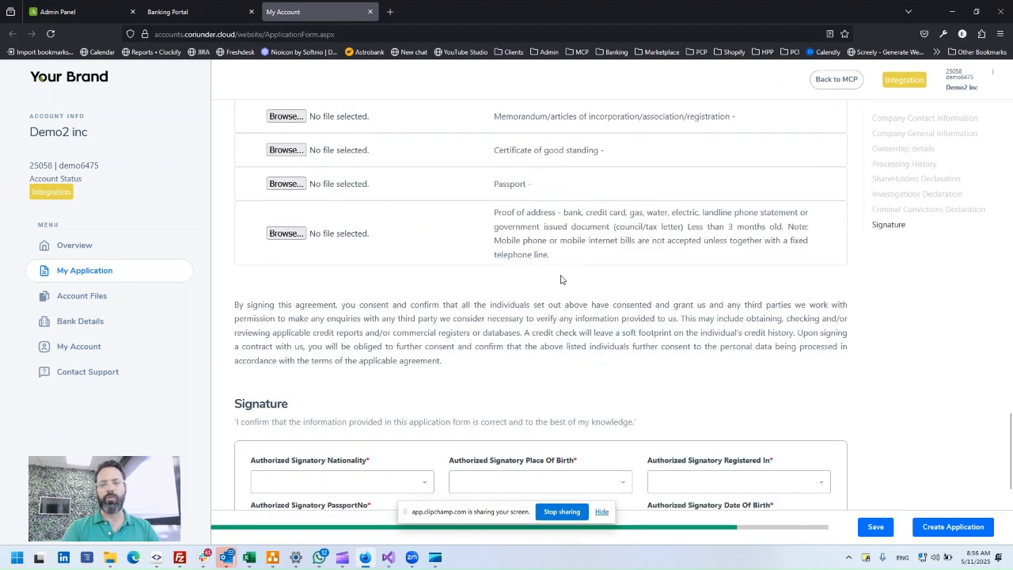
mouse_move(473, 372)
left_mouse_down()
mouse_move(372, 407)
mouse_move(590, 428)
left_mouse_up()
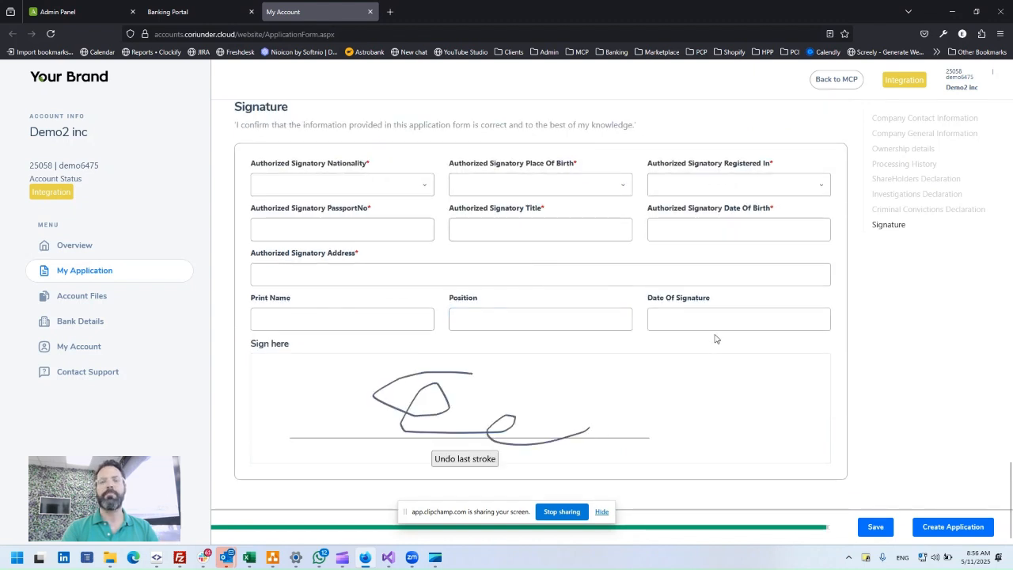